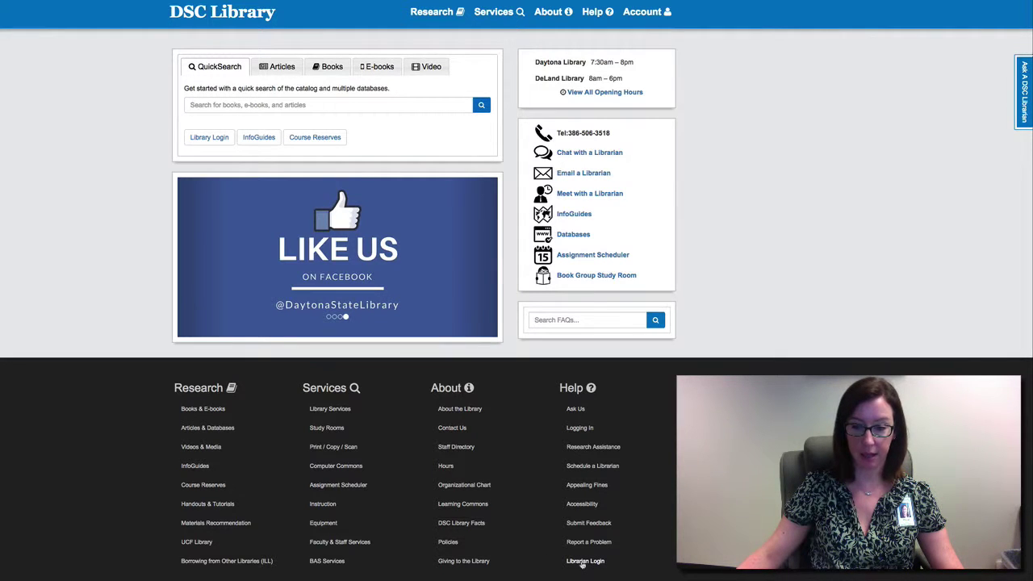
# Go to the Librarian Login from the DSC Library site footer
pyautogui.click(582, 563)
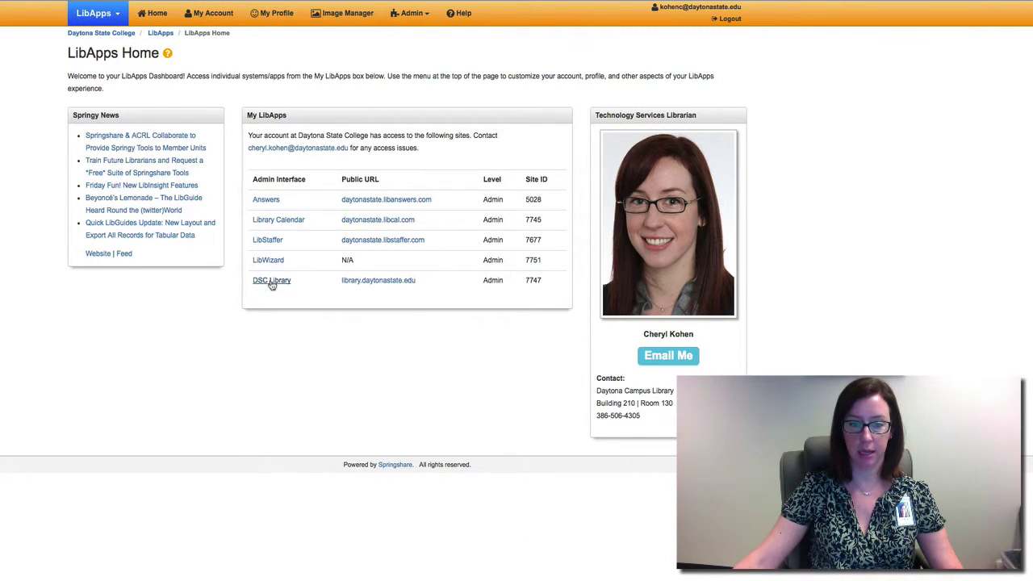
# Switch from LibApps to the LibGuides dashboard using the Springshare apps menu
pyautogui.click(100, 16)
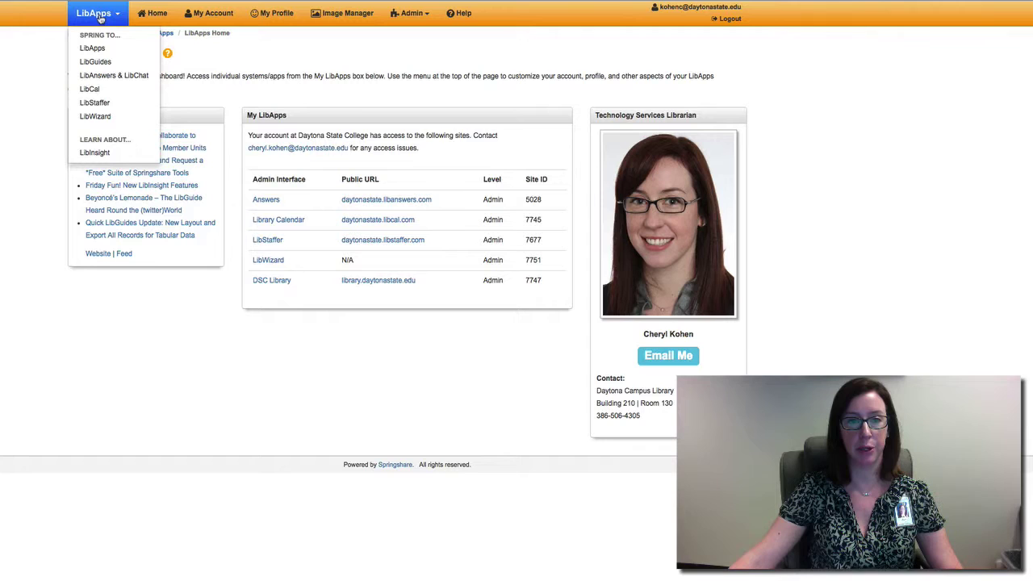
pyautogui.click(95, 62)
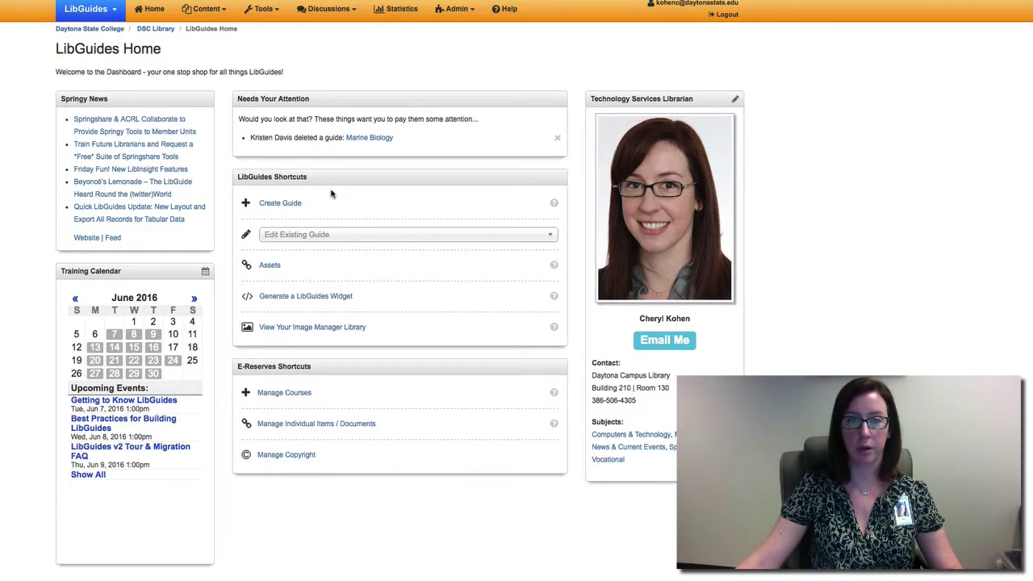
# Start a new guide in the InfoGuides group with the System Default - Side-Nav Layout
pyautogui.click(277, 204)
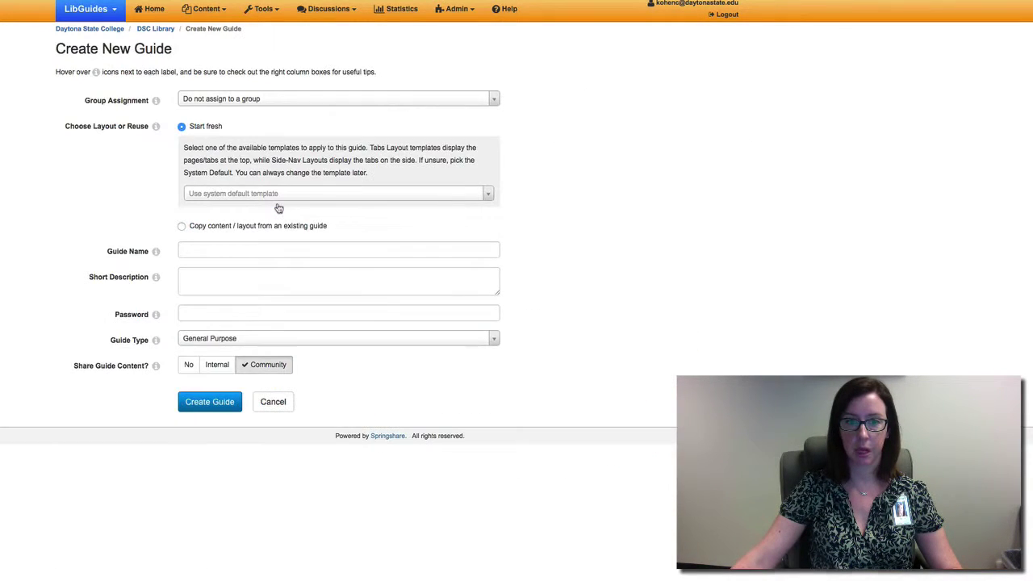
pyautogui.click(236, 100)
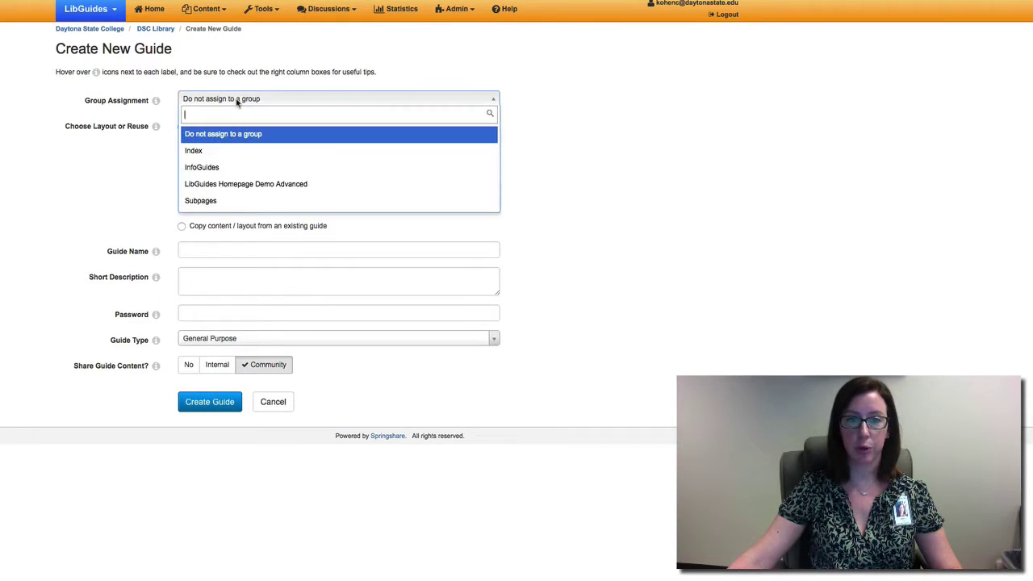
pyautogui.click(228, 173)
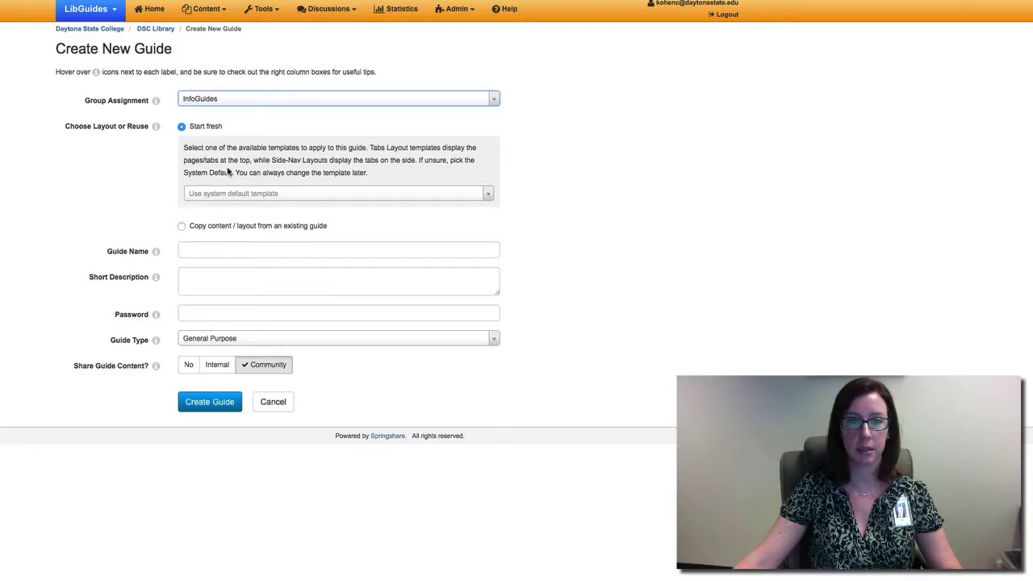
pyautogui.click(224, 195)
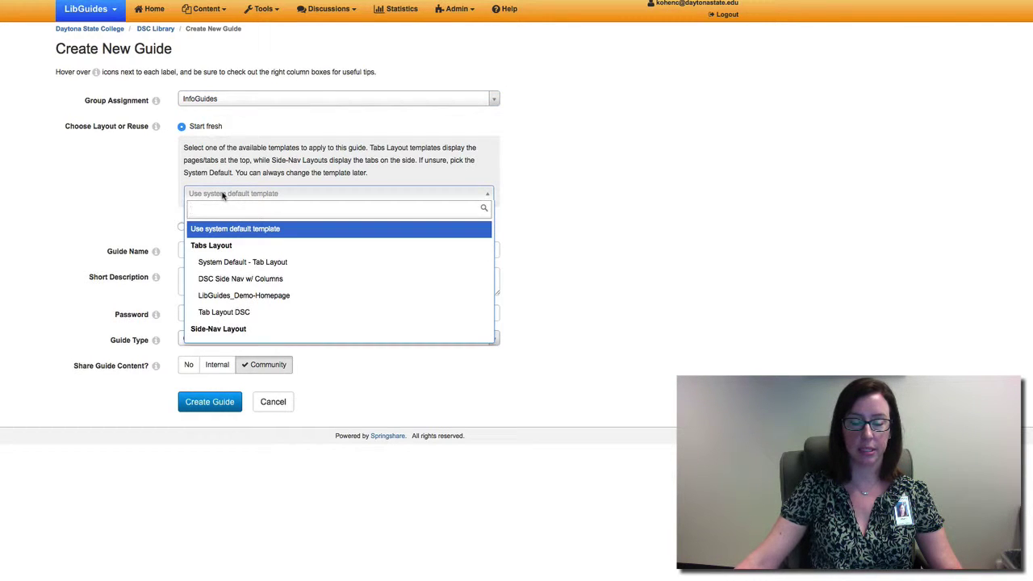
pyautogui.scroll(-2, 204, 267)
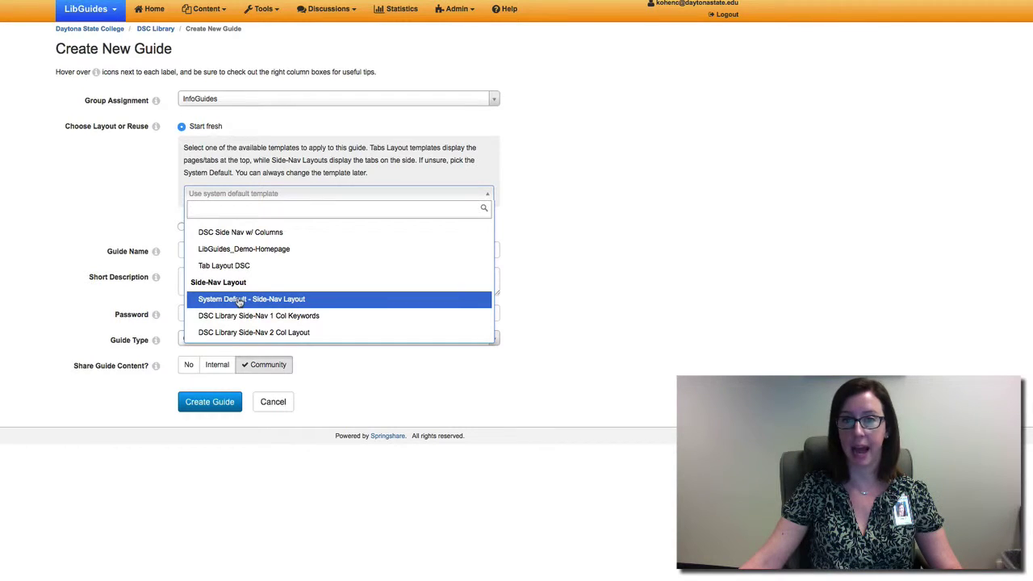
pyautogui.click(239, 299)
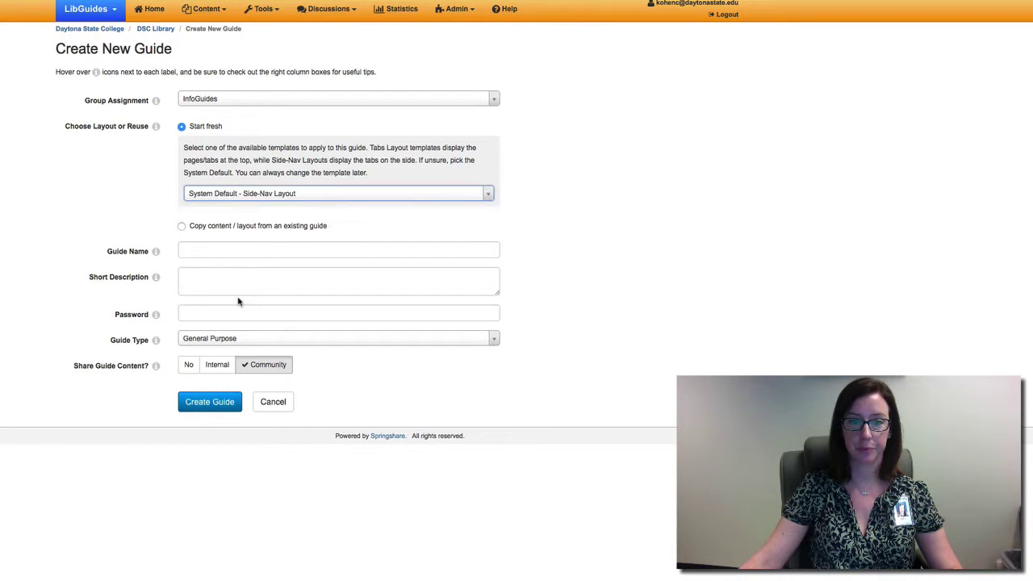
# Copy content and layout from the existing *InfoGuide Template guide instead
pyautogui.click(181, 227)
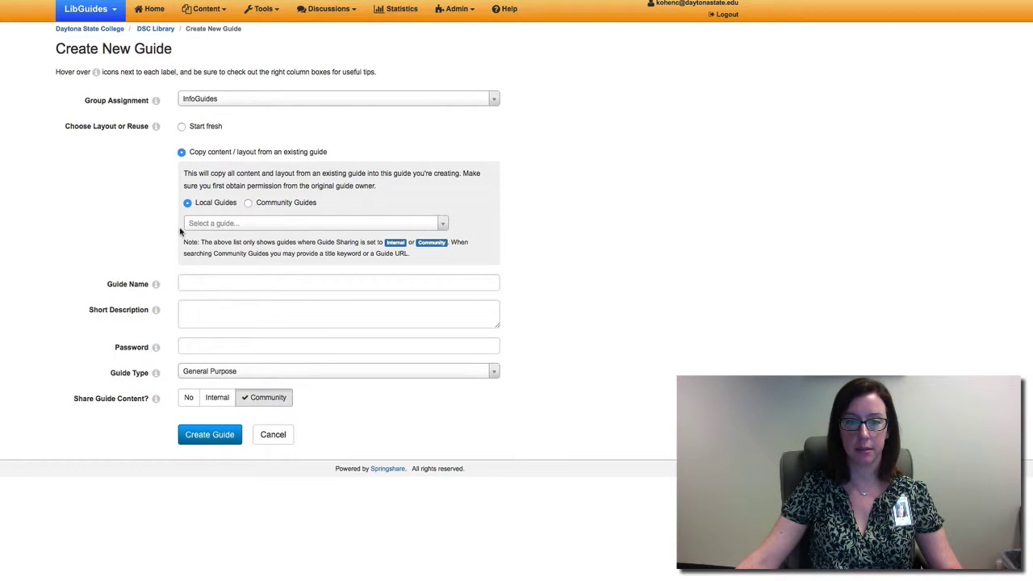
pyautogui.click(235, 223)
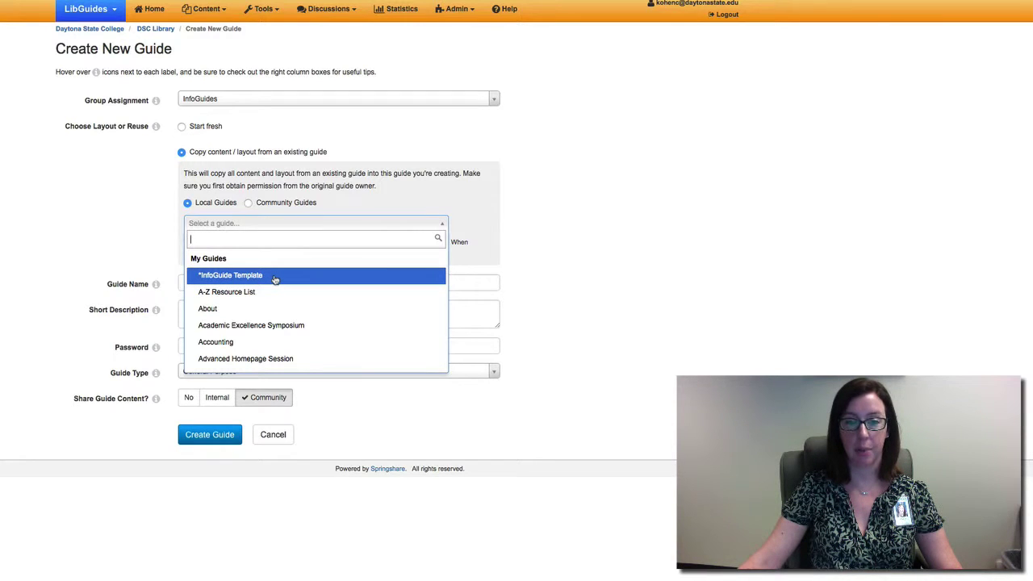
pyautogui.click(213, 278)
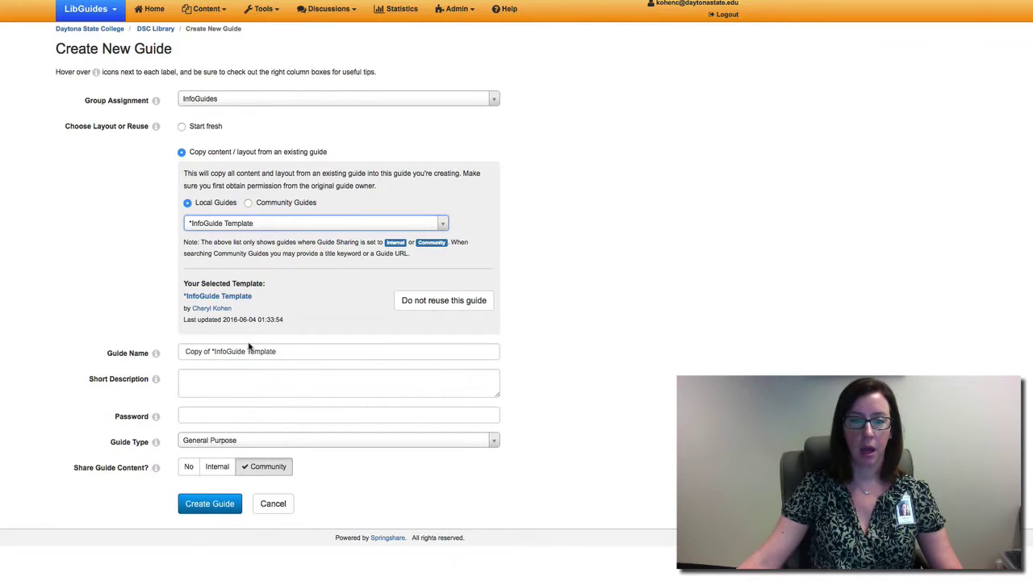
# Replace the default guide name with 'Physical Therapy', choose Subject Guide type, and create it
pyautogui.moveTo(292, 352); pyautogui.dragTo(183, 353)
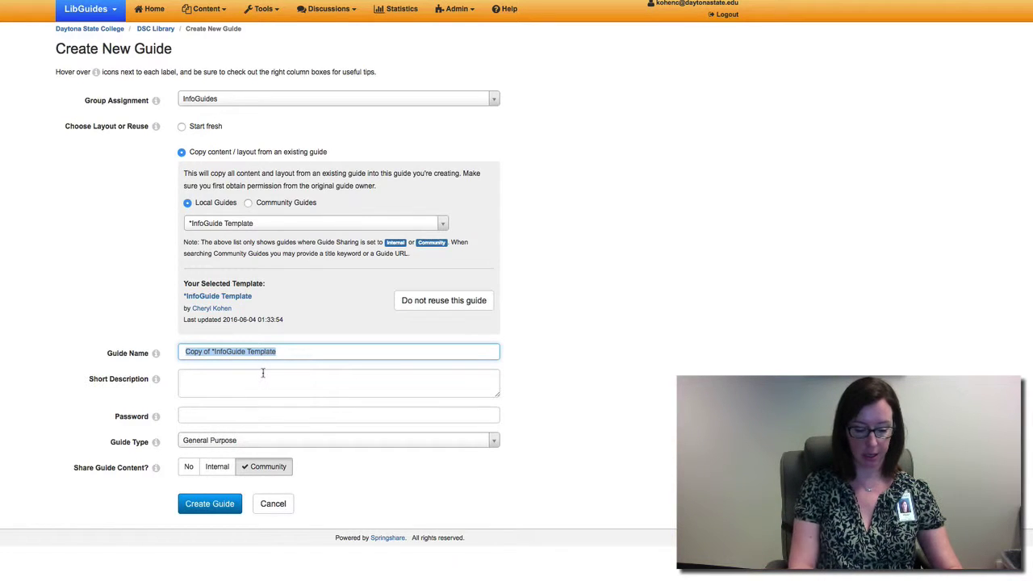
pyautogui.write('Phys')
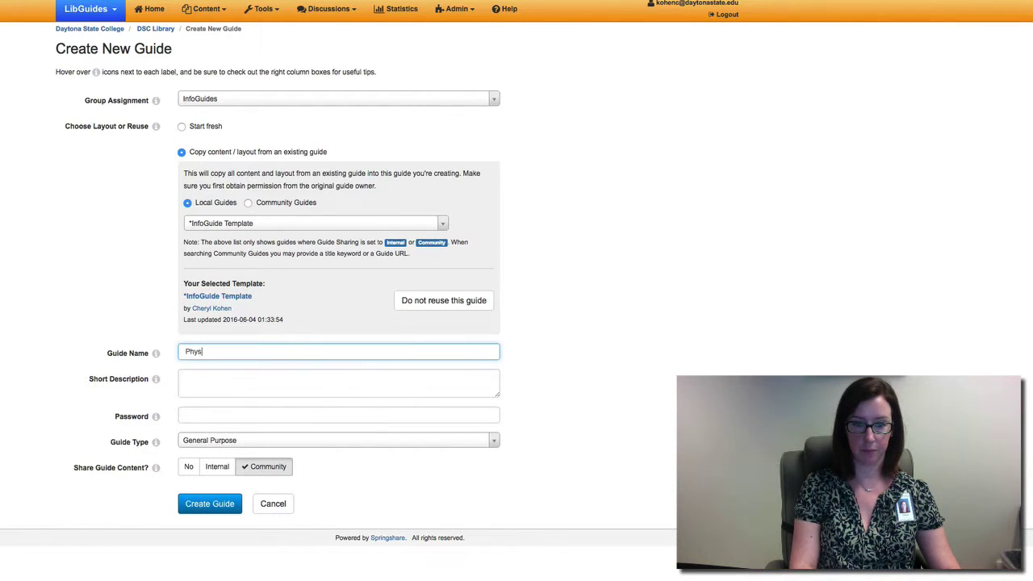
pyautogui.write('ical T')
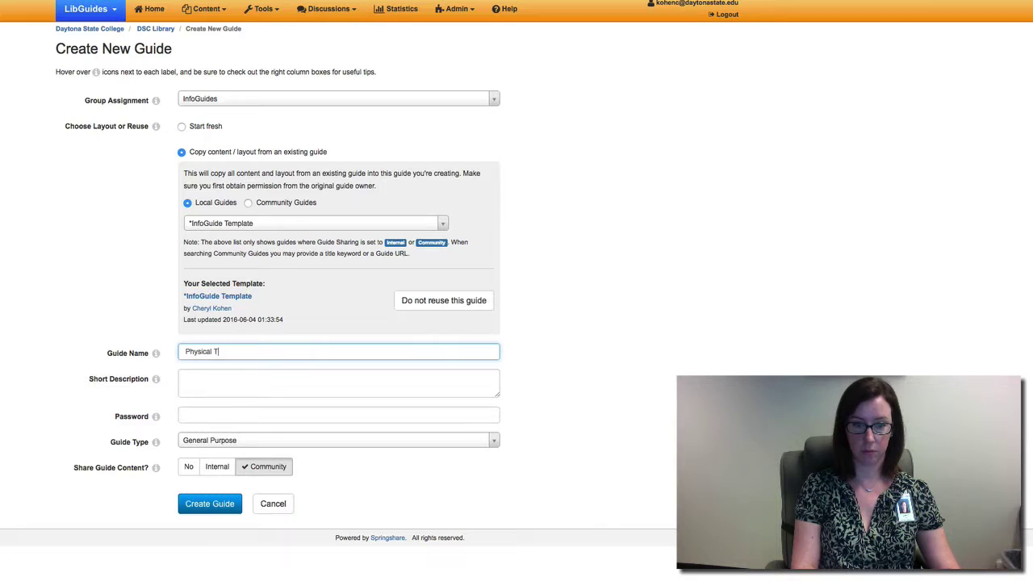
pyautogui.write('herapy')
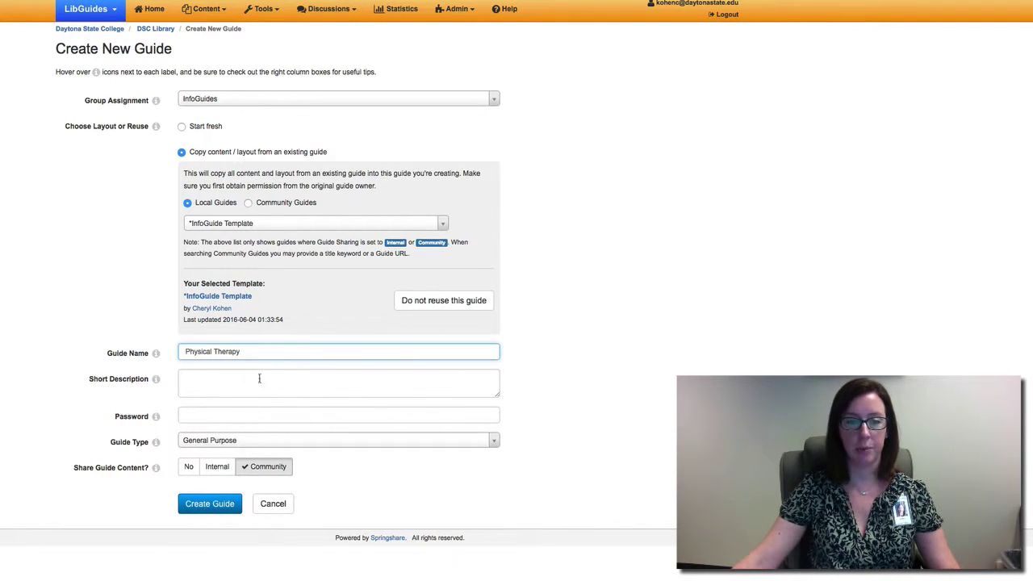
pyautogui.click(279, 445)
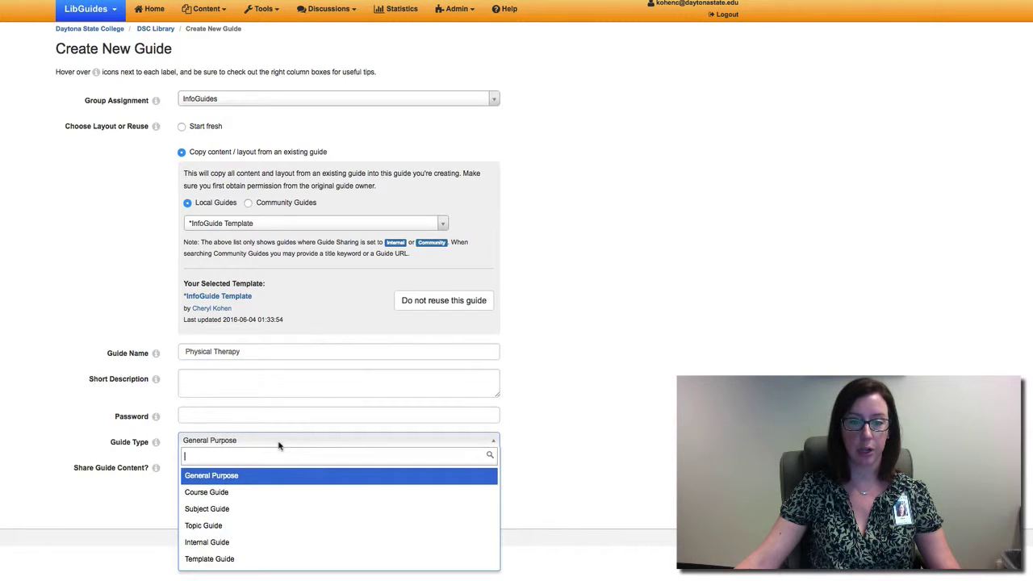
pyautogui.click(280, 509)
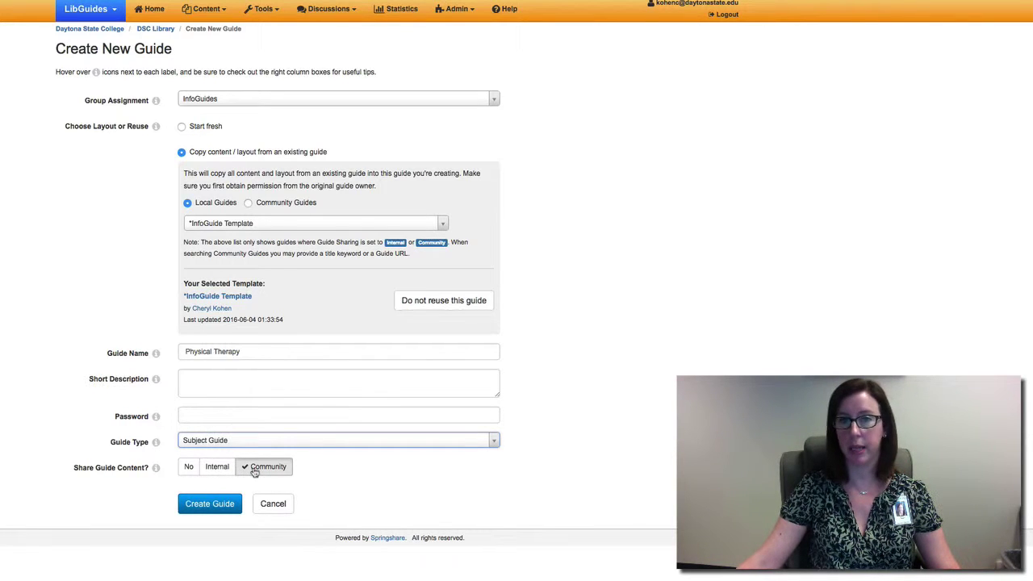
pyautogui.click(211, 506)
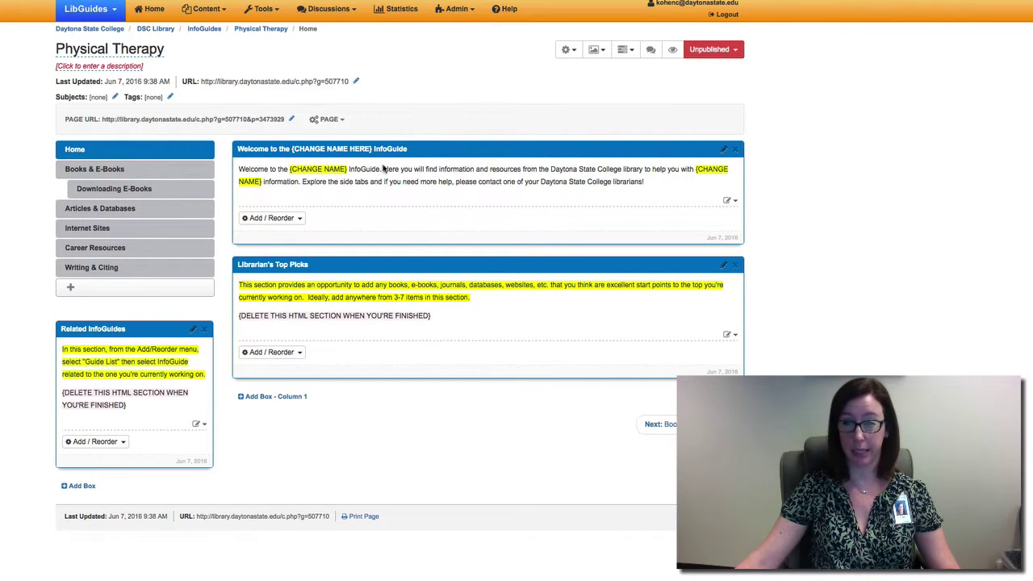
# Replace {CHANGE NAME HERE} in the welcome box name with 'Physical Therapy' and save
pyautogui.click(724, 153)
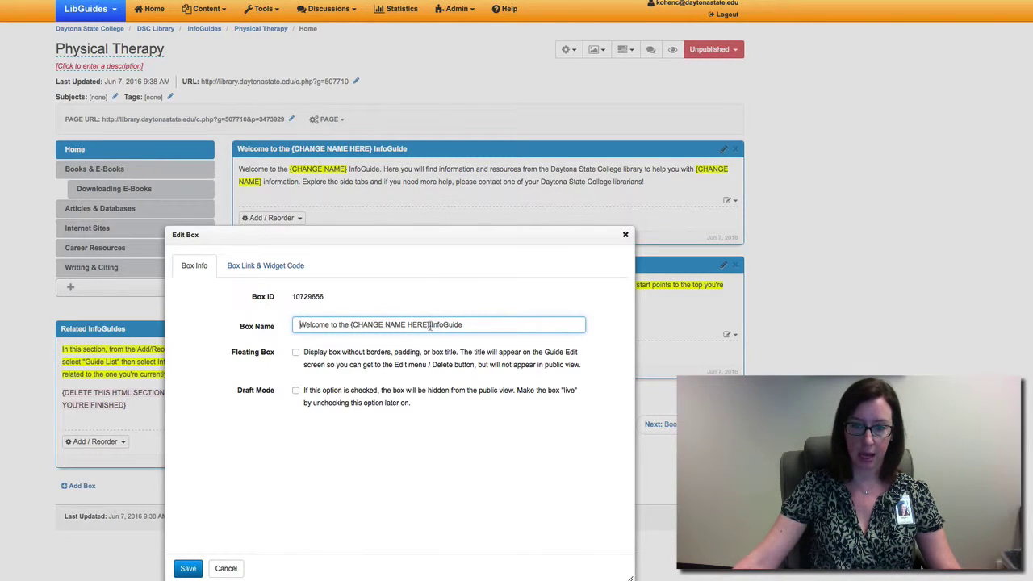
pyautogui.moveTo(430, 324); pyautogui.dragTo(351, 325)
pyautogui.press('BackSpace')
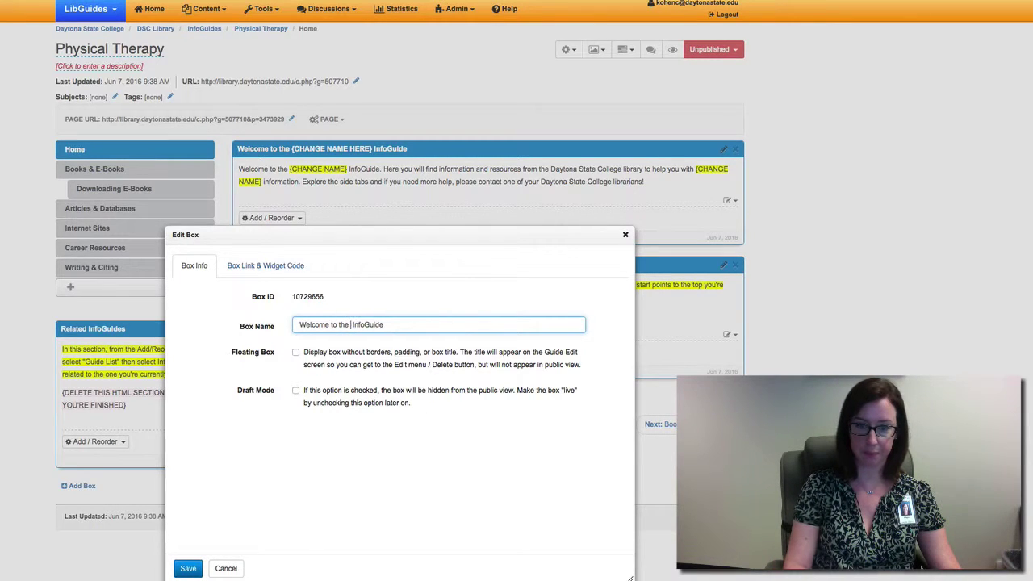
pyautogui.write('Physic')
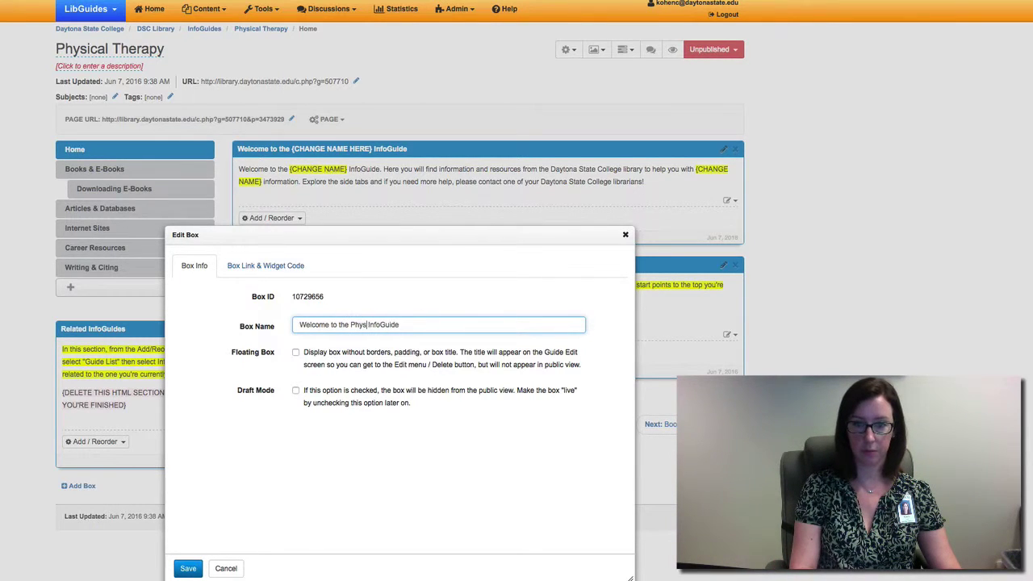
pyautogui.write('al Theap')
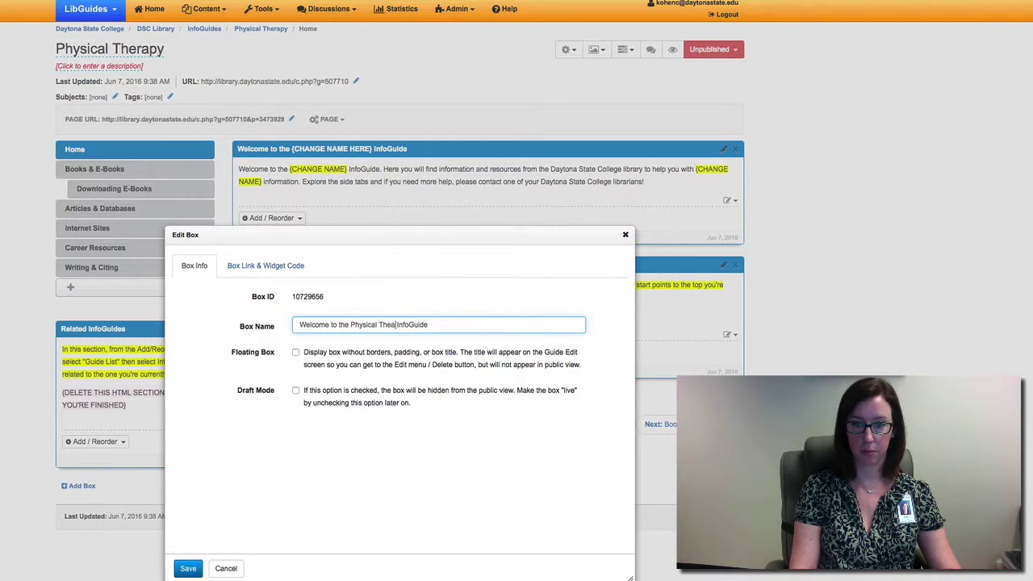
pyautogui.press('BackSpace')
pyautogui.press('BackSpace')
pyautogui.press('BackSpace')
pyautogui.write('erapy')
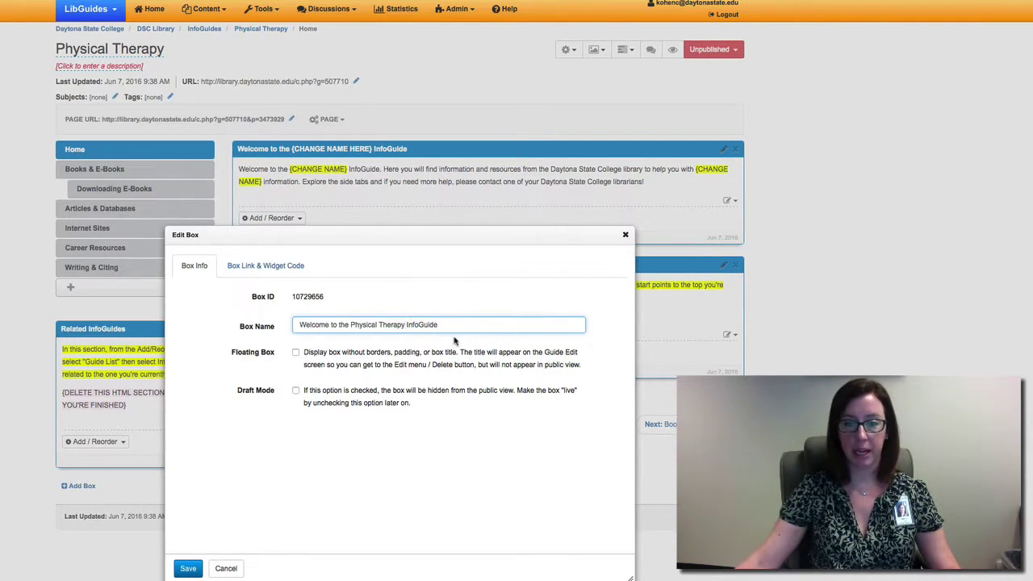
pyautogui.click(188, 569)
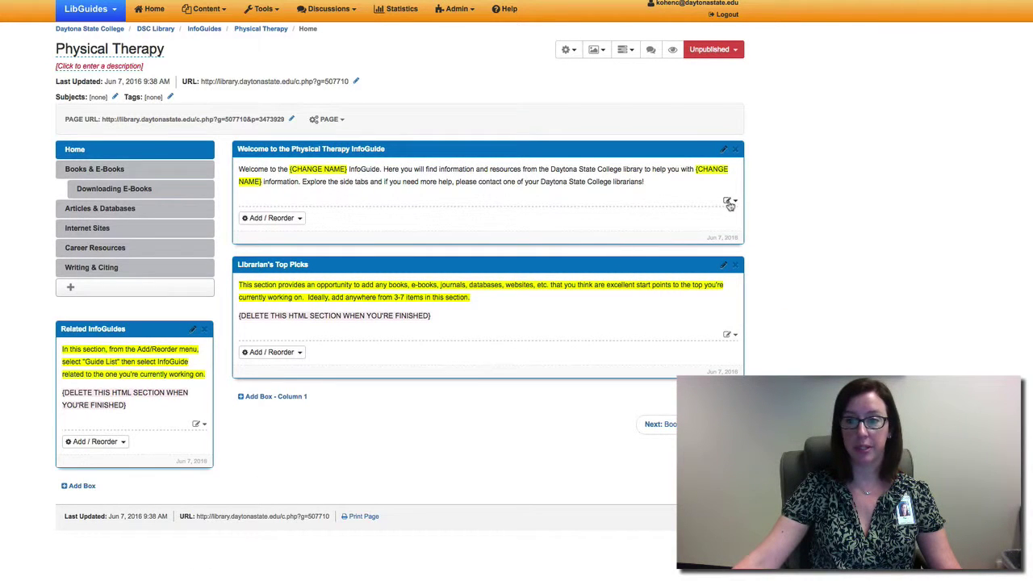
pyautogui.click(729, 203)
pyautogui.click(740, 214)
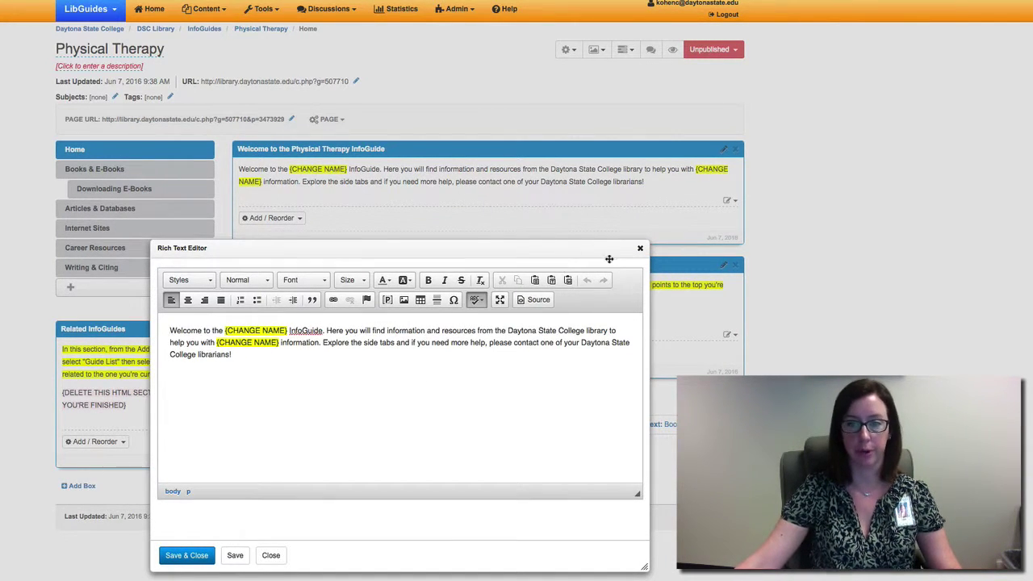
pyautogui.click(639, 248)
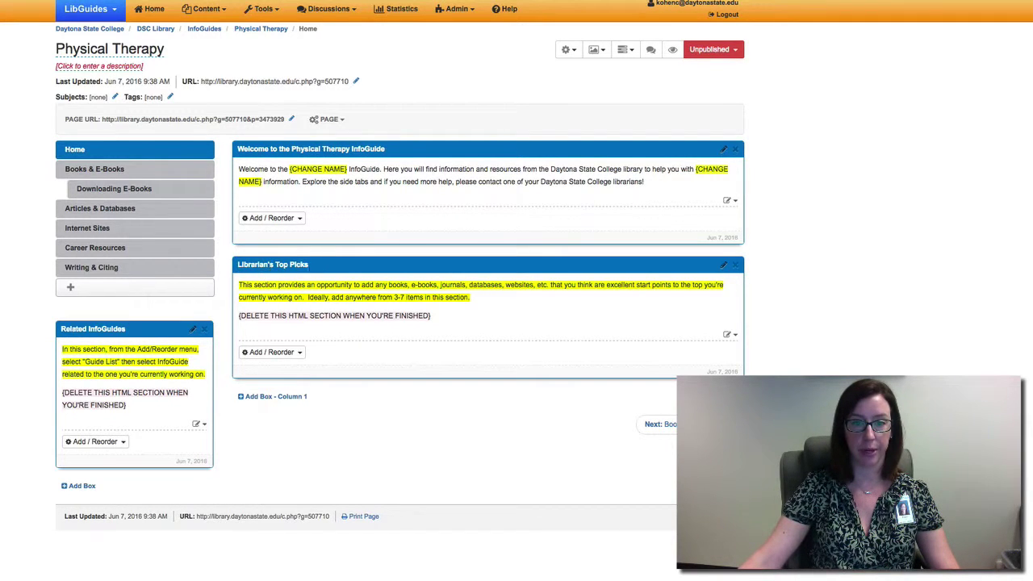
pyautogui.click(292, 353)
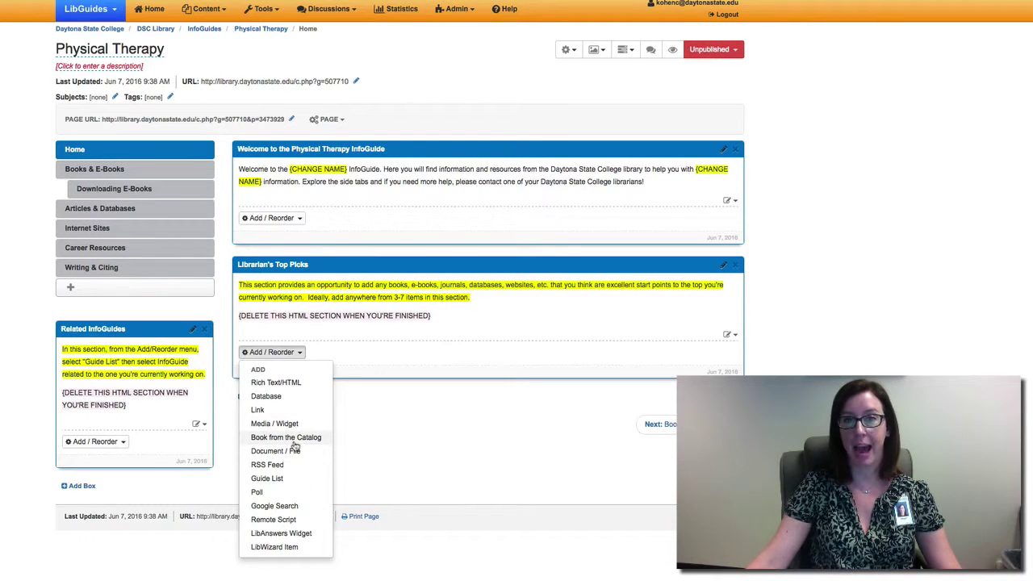
pyautogui.click(406, 448)
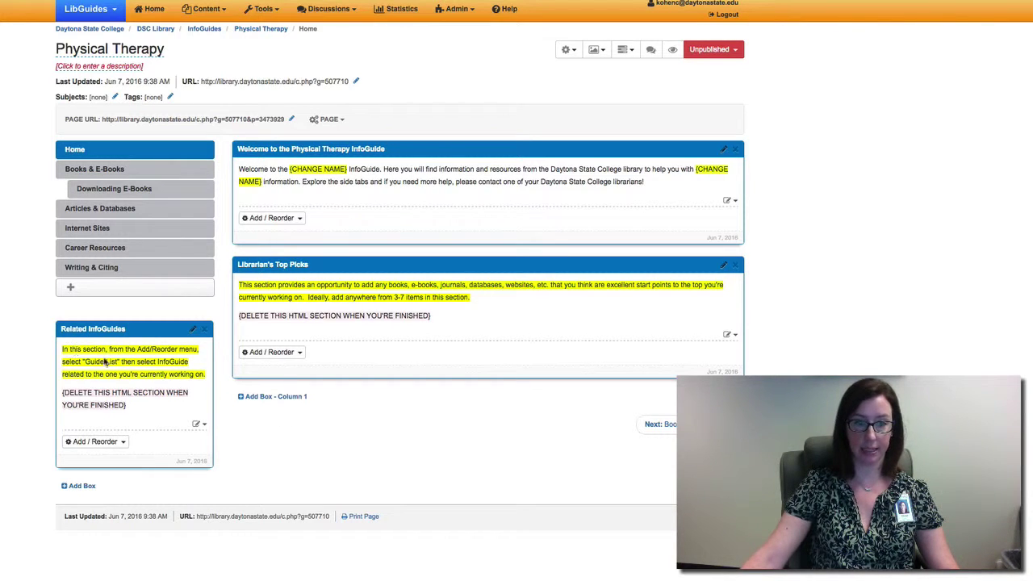
pyautogui.click(96, 442)
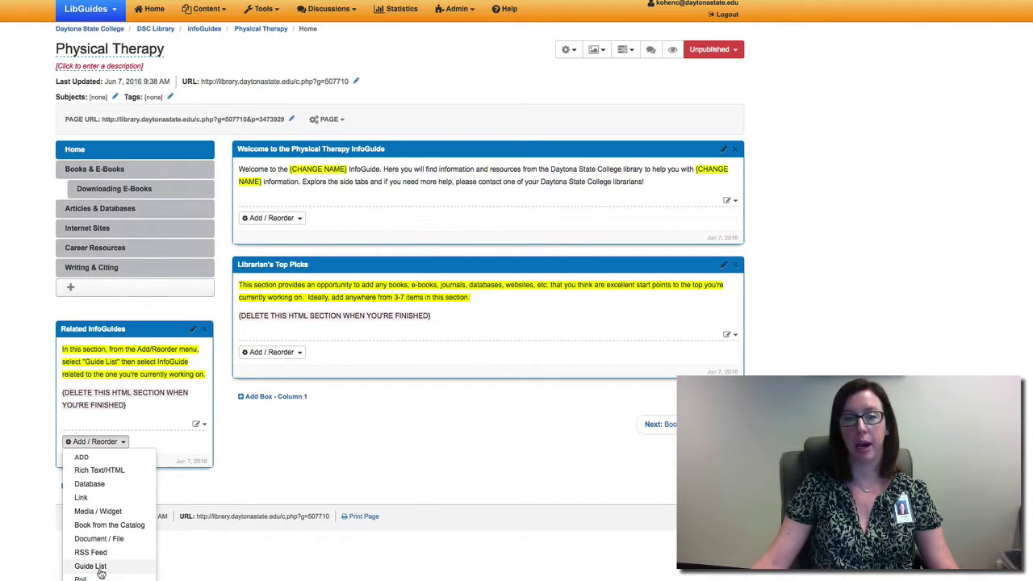
pyautogui.click(230, 485)
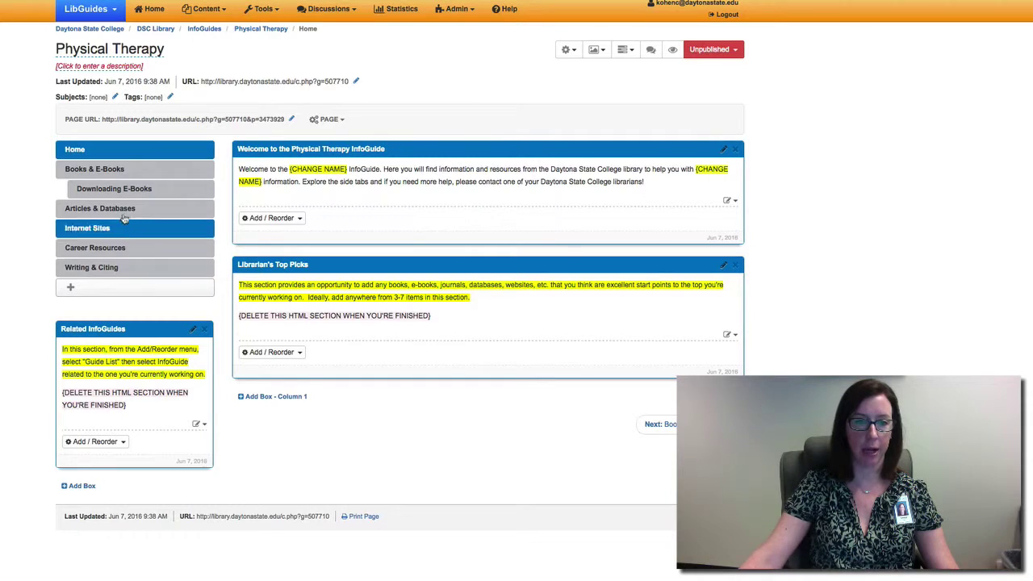
# Browse the Books & E-Books and Writing & Citing pages, then open Articles & Databases
pyautogui.click(112, 179)
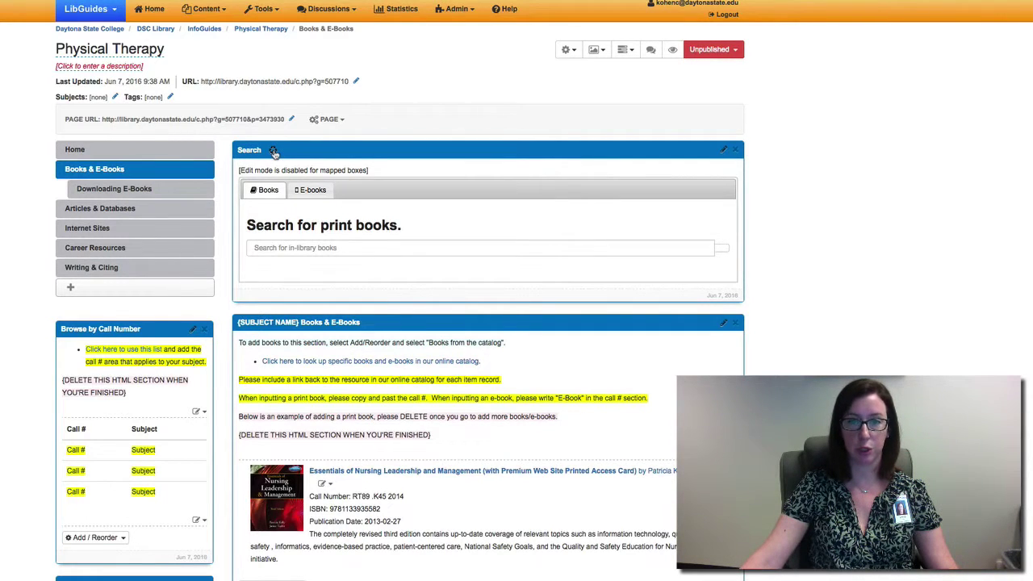
pyautogui.moveTo(274, 153)
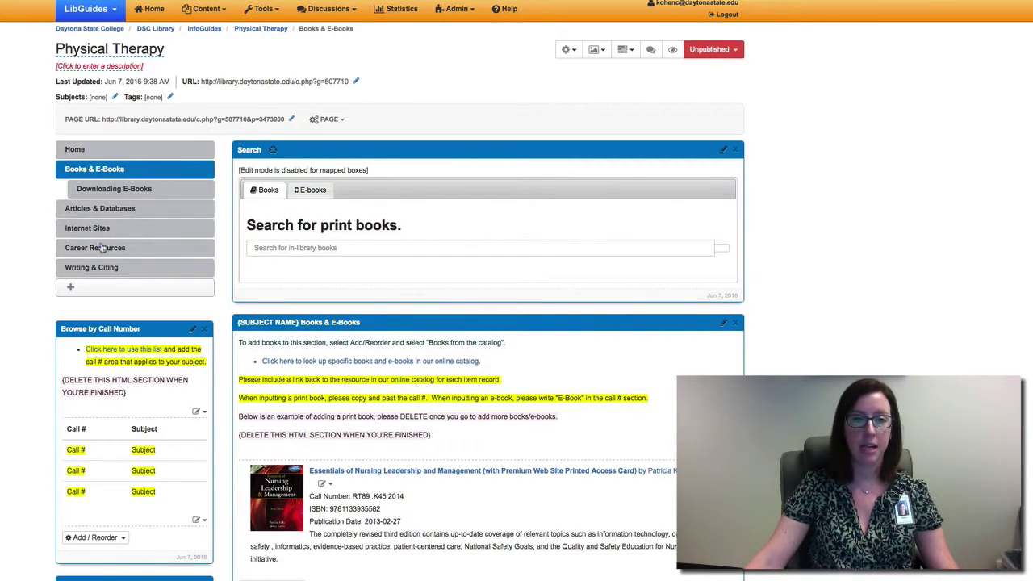
pyautogui.click(104, 273)
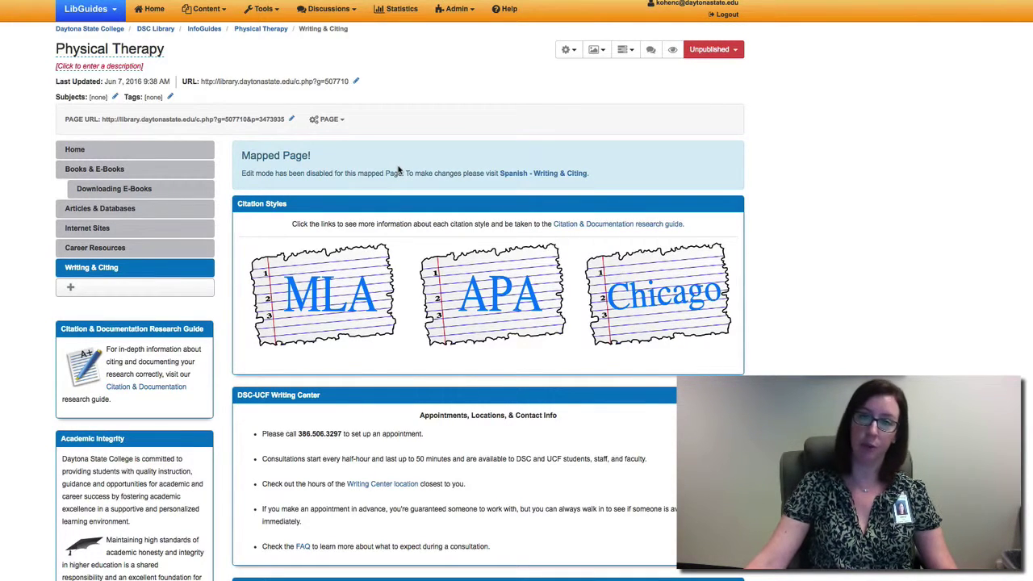
pyautogui.click(332, 125)
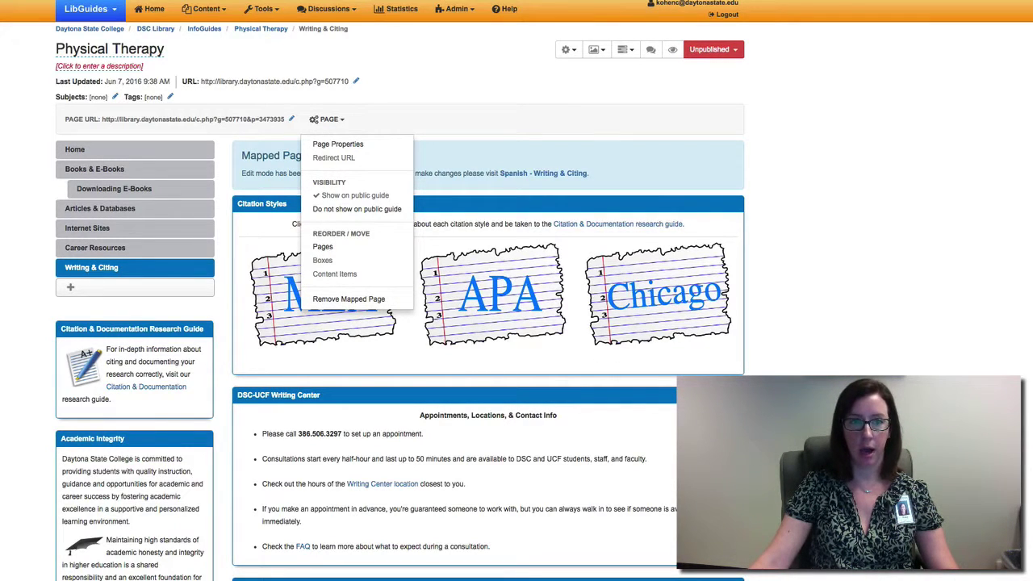
pyautogui.press('Escape')
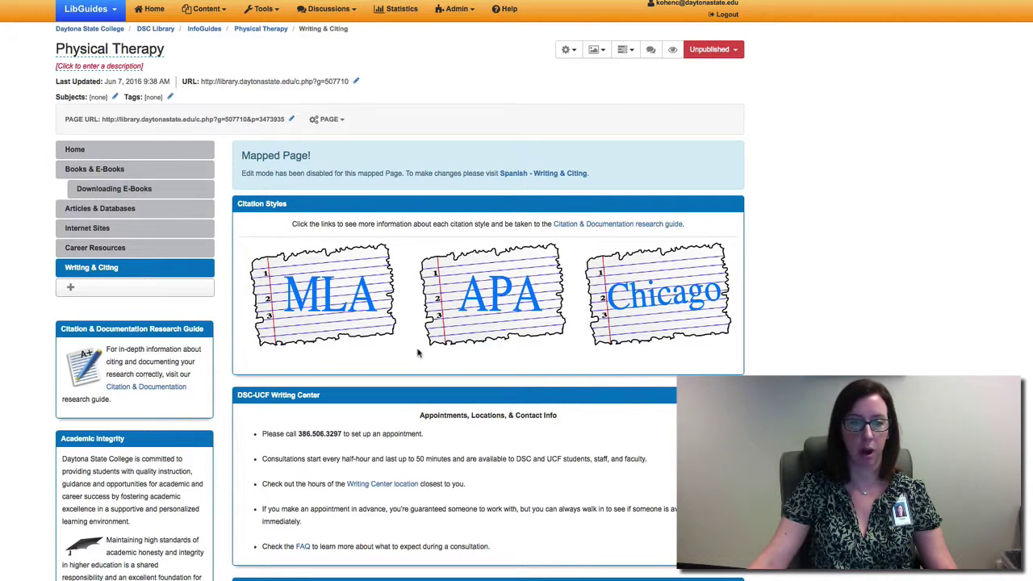
pyautogui.click(102, 174)
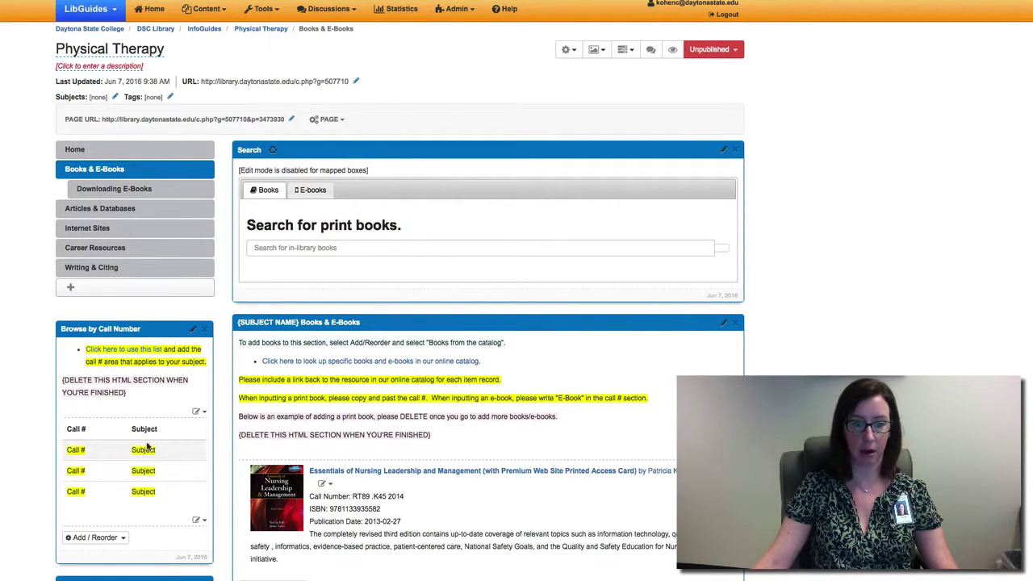
pyautogui.click(89, 212)
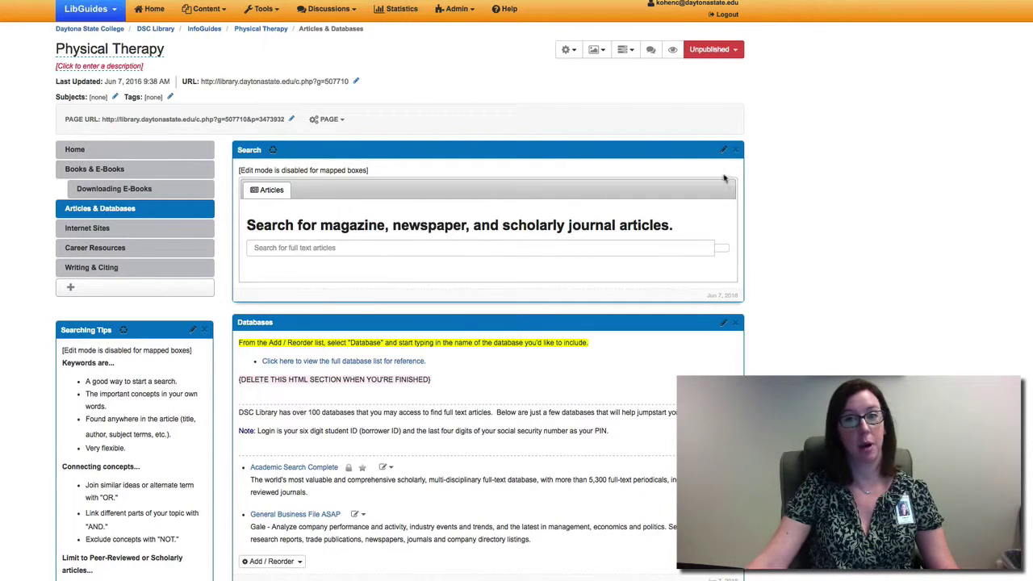
# Keep the guide unpublished and save 'pt' as its friendly URL
pyautogui.click(717, 53)
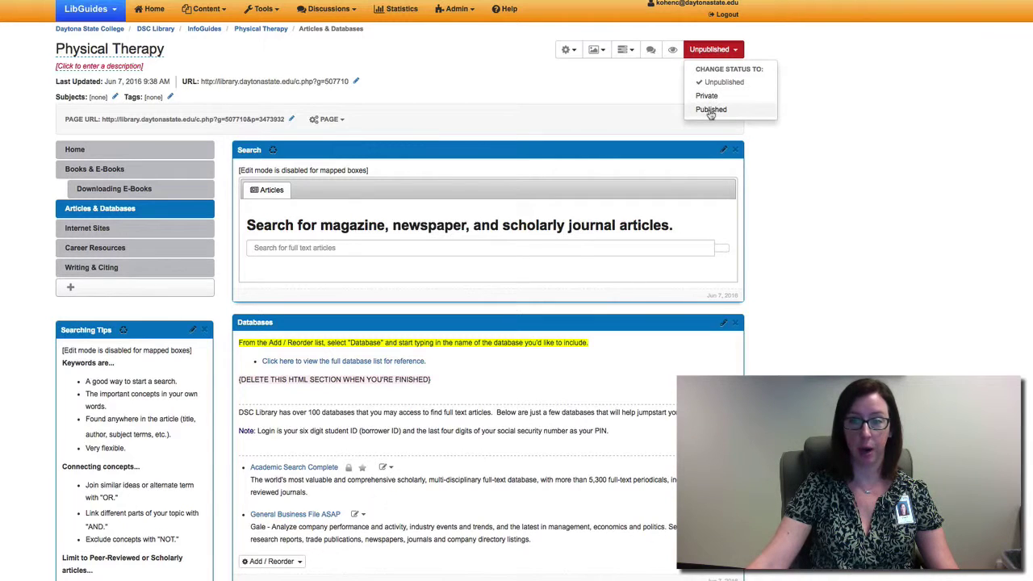
pyautogui.click(871, 150)
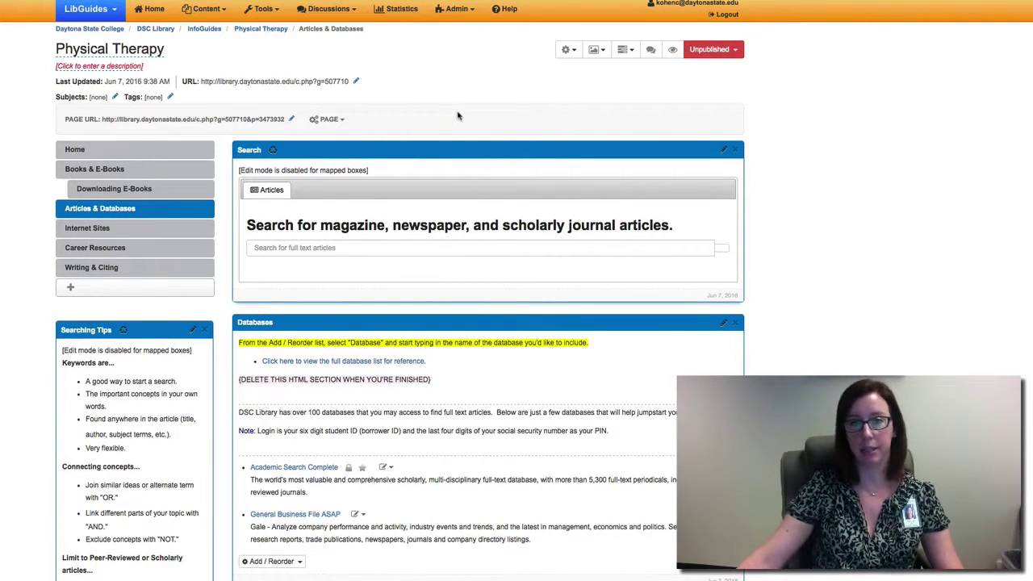
pyautogui.click(355, 82)
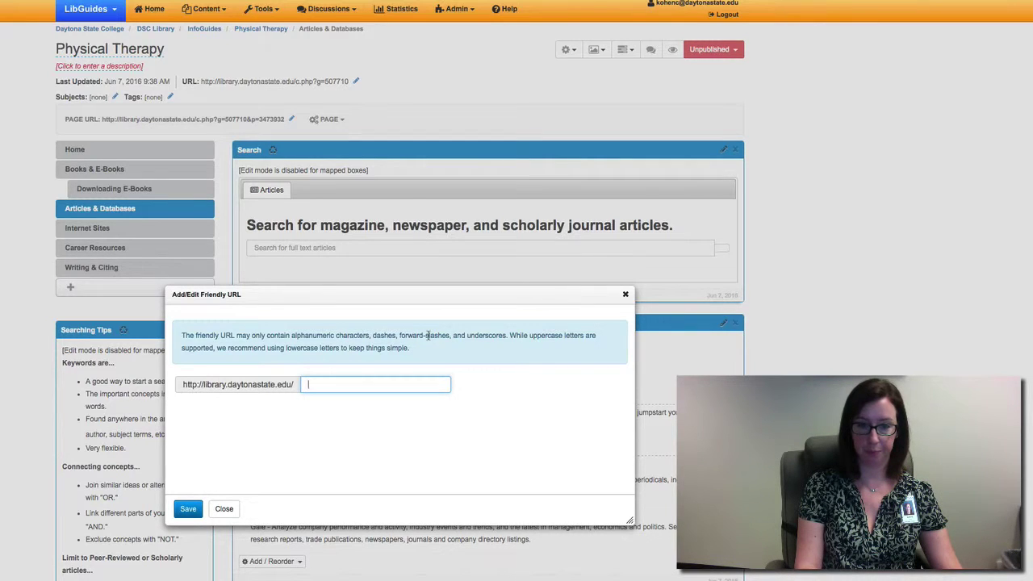
pyautogui.write('pt')
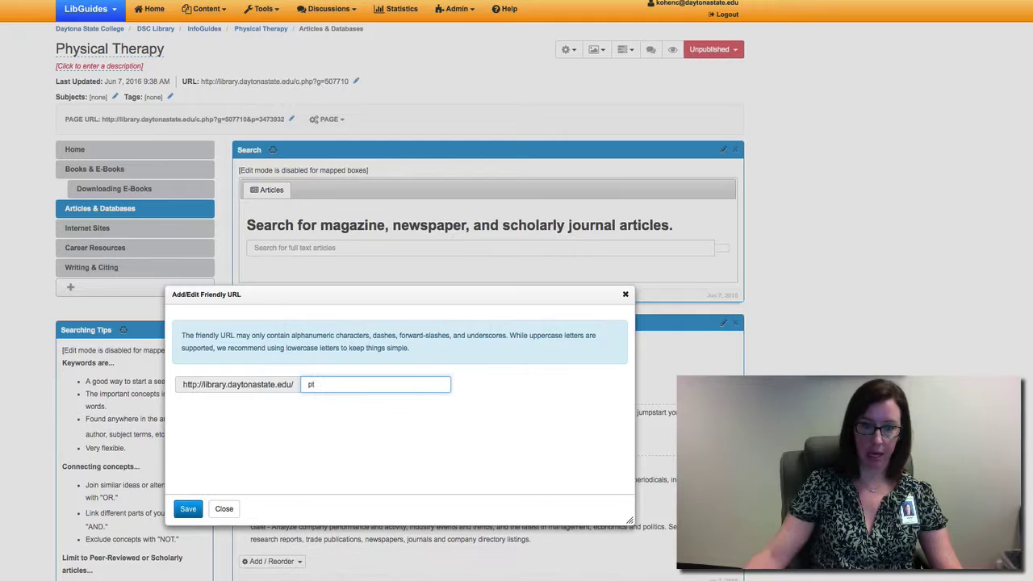
pyautogui.click(188, 509)
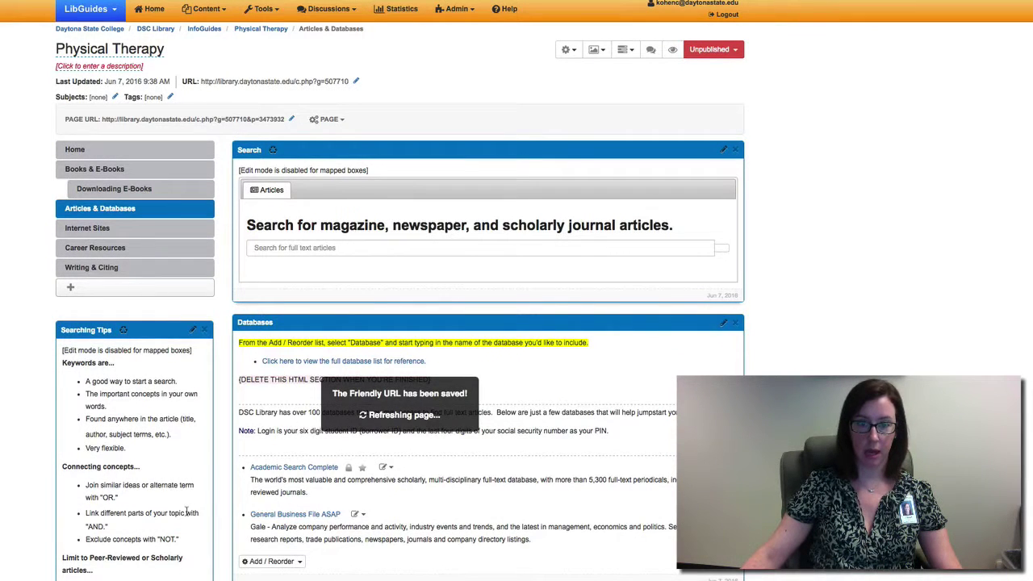